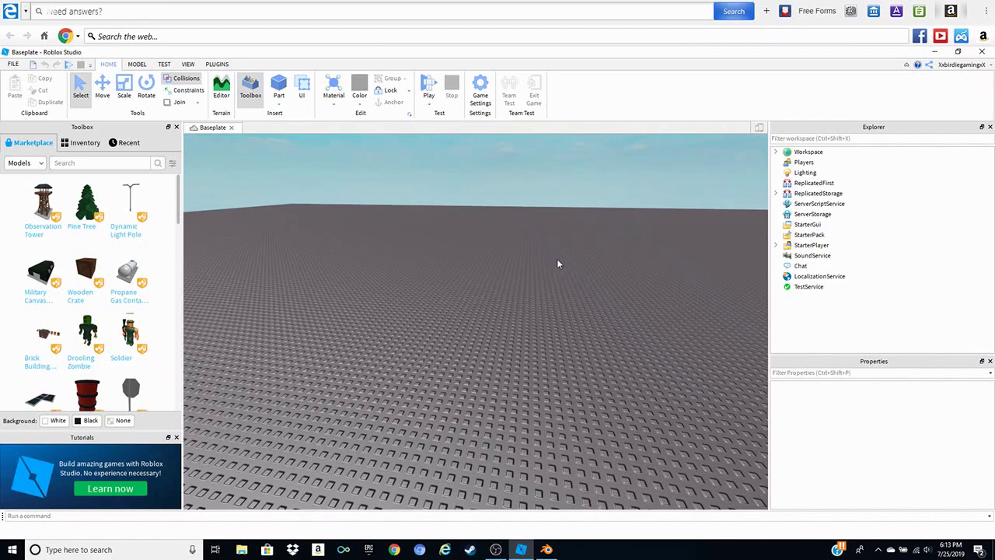
# Look around the empty baseplate by moving and tilting the camera.
pyautogui.moveTo(549, 256); pyautogui.dragTo(550, 261, button='right')
pyautogui.press('q')
pyautogui.press('e')
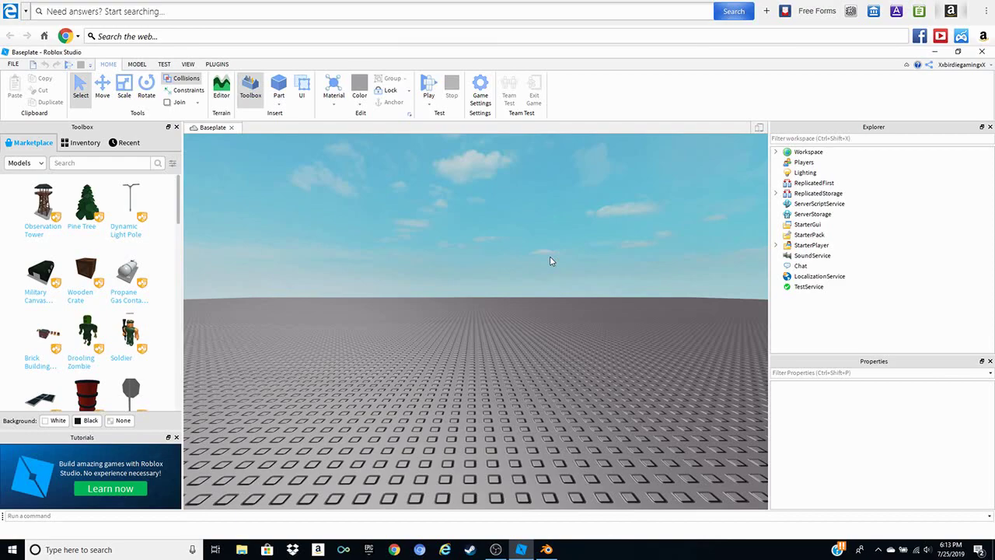
pyautogui.moveTo(550, 255); pyautogui.dragTo(536, 275, button='right')
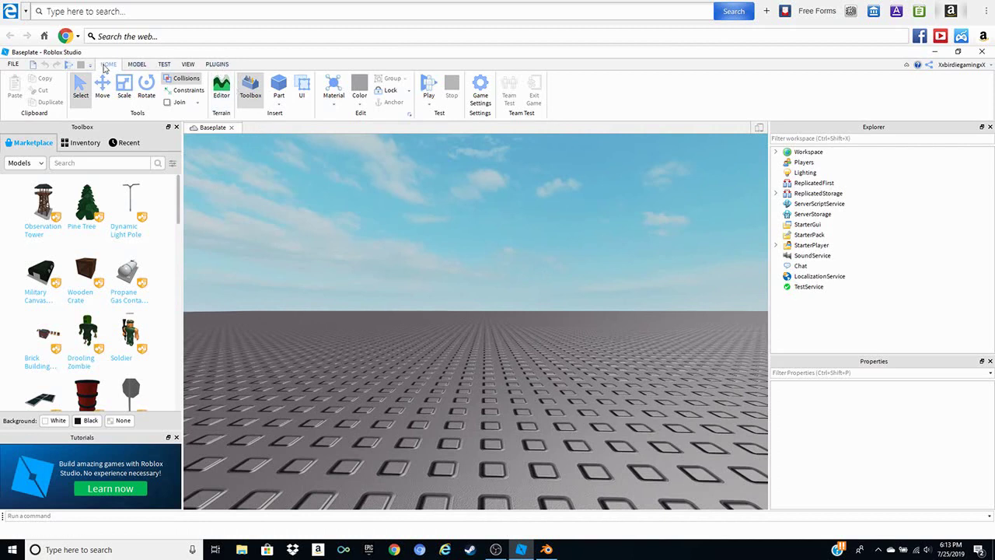
# Load the player's avatar as an R15 character with Plugins > Load Character, entering their username.
pyautogui.click(217, 65)
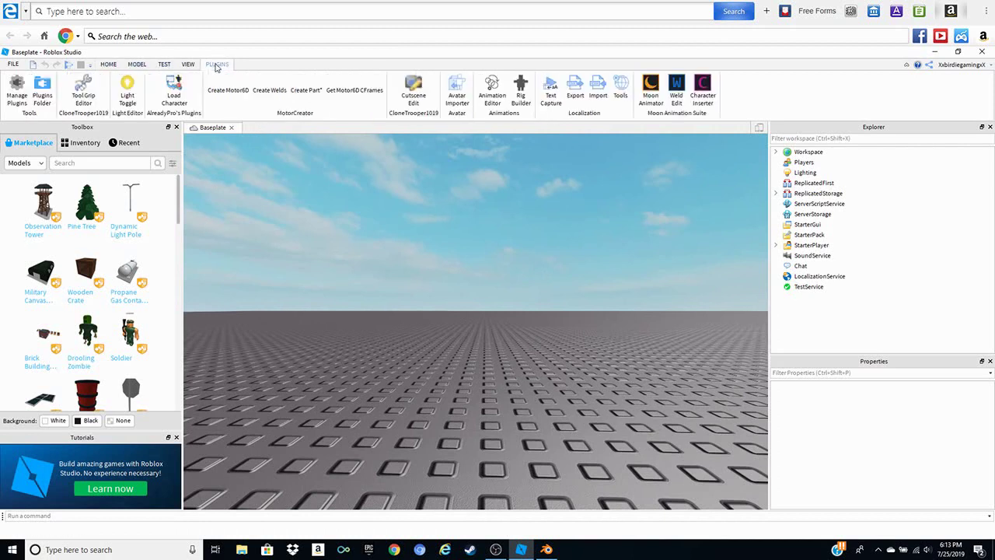
pyautogui.click(188, 65)
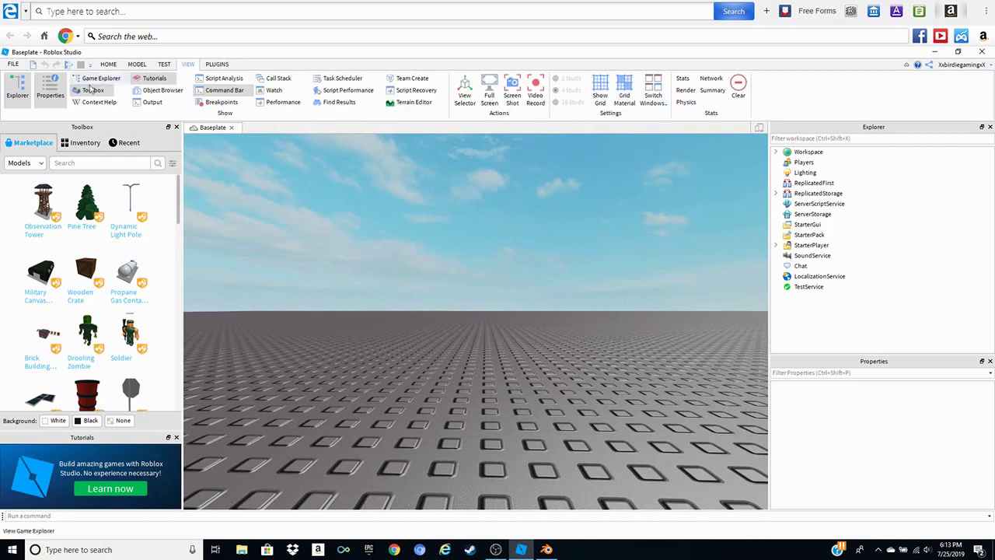
pyautogui.click(48, 91)
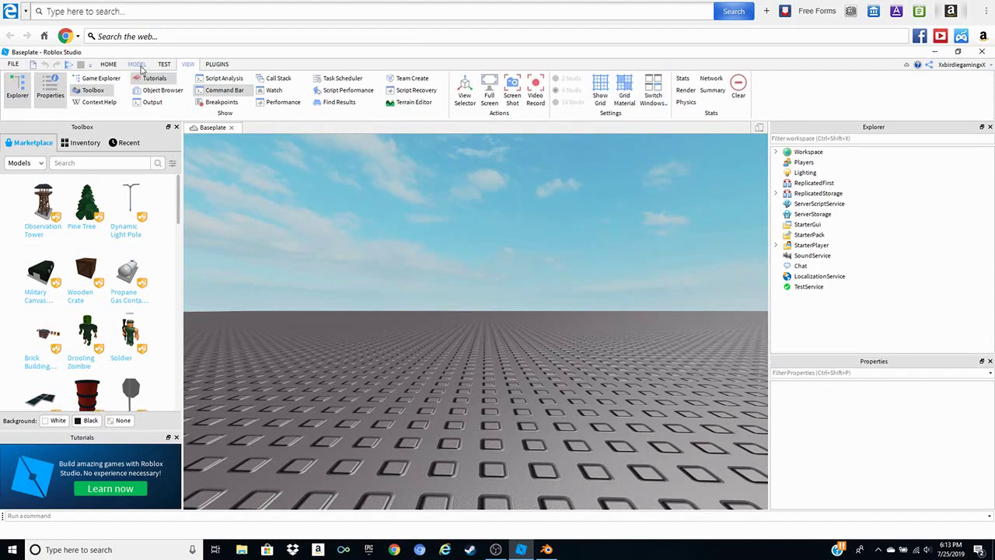
pyautogui.click(221, 64)
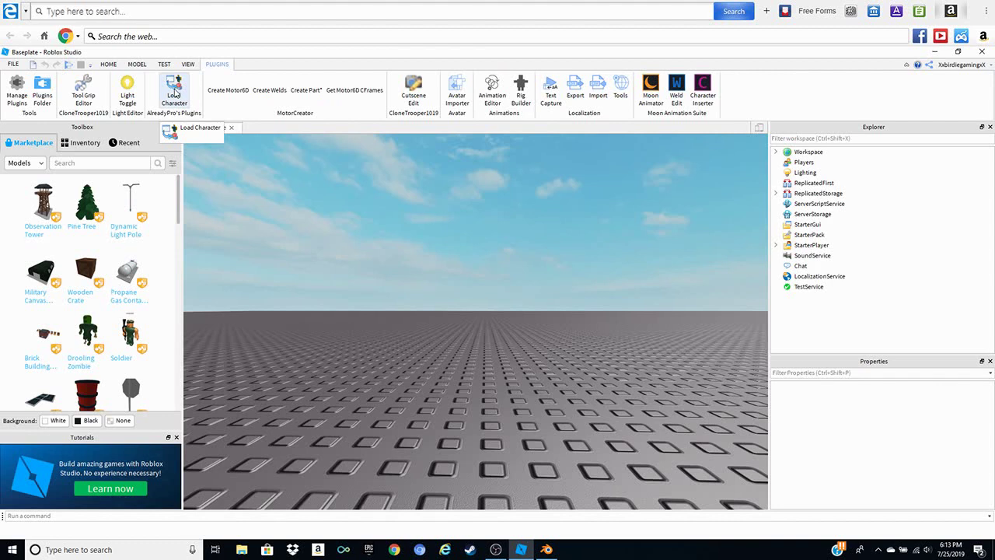
pyautogui.click(175, 93)
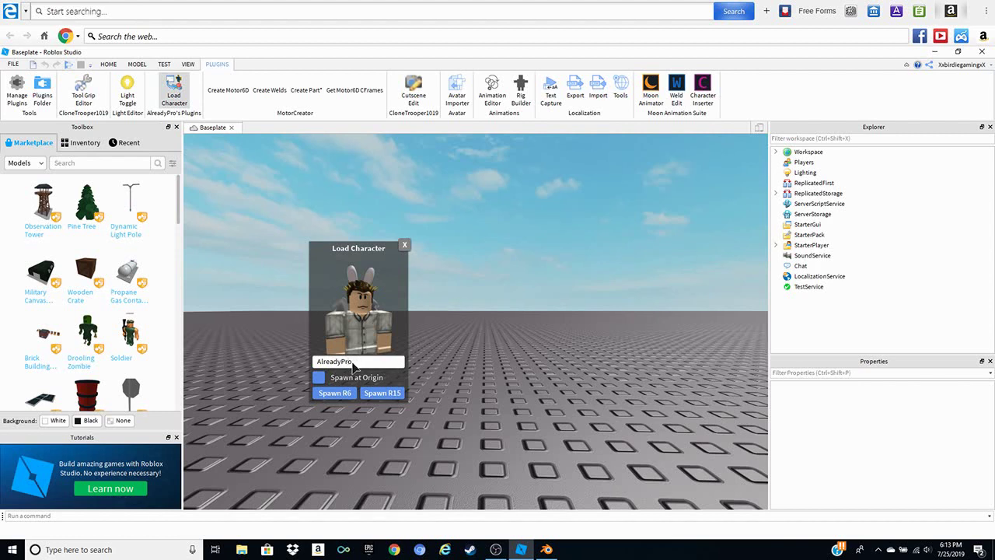
pyautogui.press('BackSpace')
pyautogui.press('BackSpace')
pyautogui.press('BackSpace')
pyautogui.press('BackSpace')
pyautogui.press('BackSpace')
pyautogui.press('BackSpace')
pyautogui.press('BackSpace')
pyautogui.press('BackSpace')
pyautogui.press('BackSpace')
pyautogui.press('BackSpace')
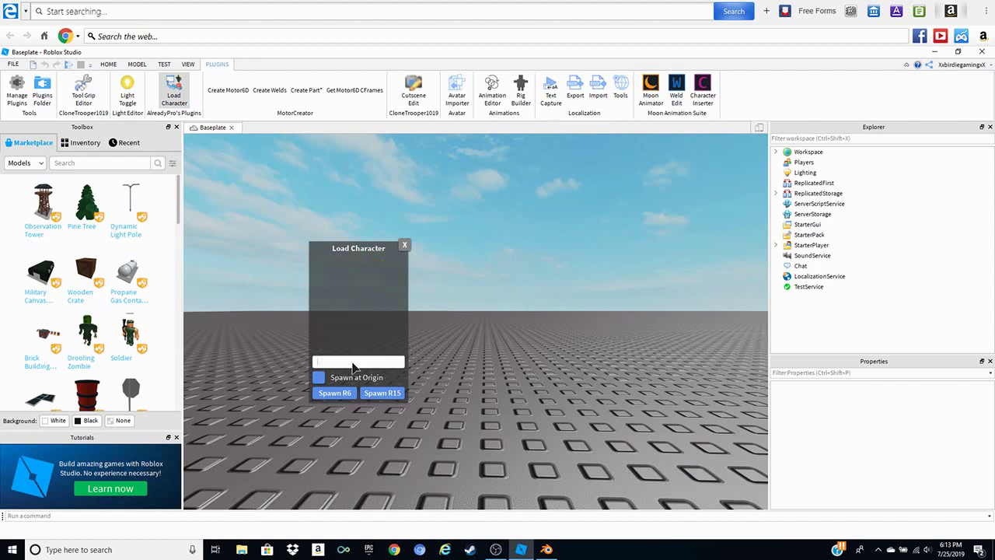
pyautogui.write('denisdaily')
pyautogui.click(382, 393)
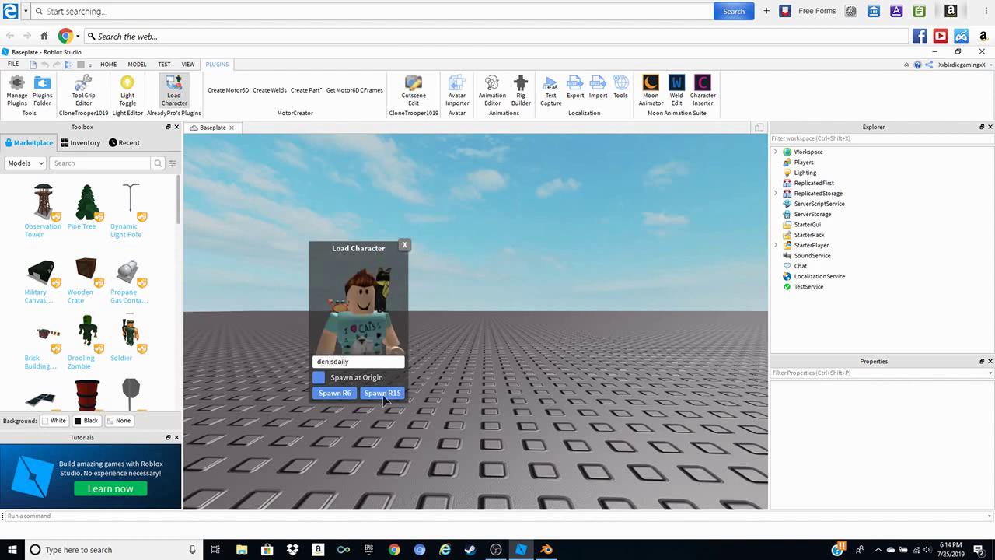
pyautogui.click(404, 244)
# Focus the camera on the spawned avatar and zoom to frame it.
pyautogui.press('f')
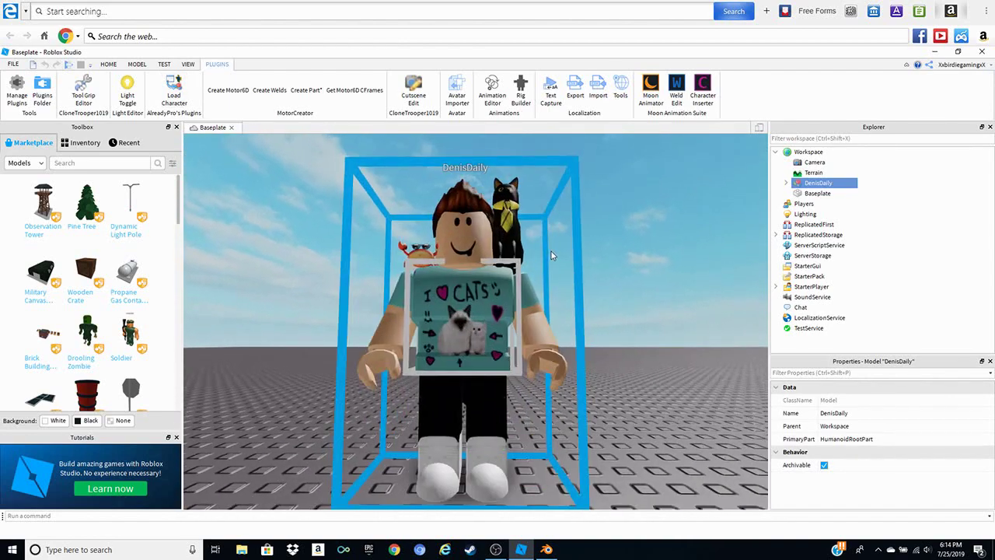
pyautogui.scroll(-4, 551, 255)
pyautogui.scroll(3, 551, 255)
pyautogui.scroll(-3, 551, 254)
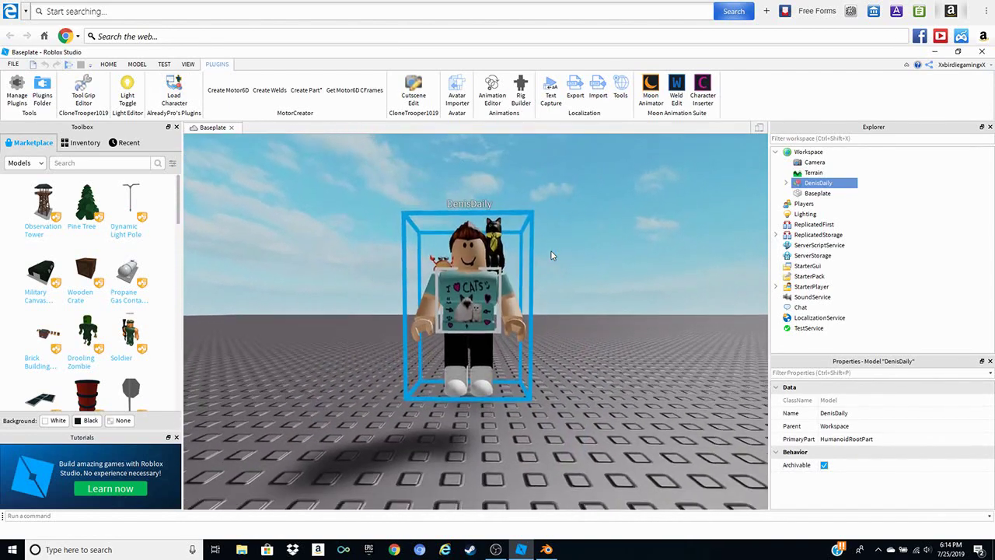
pyautogui.scroll(3, 551, 255)
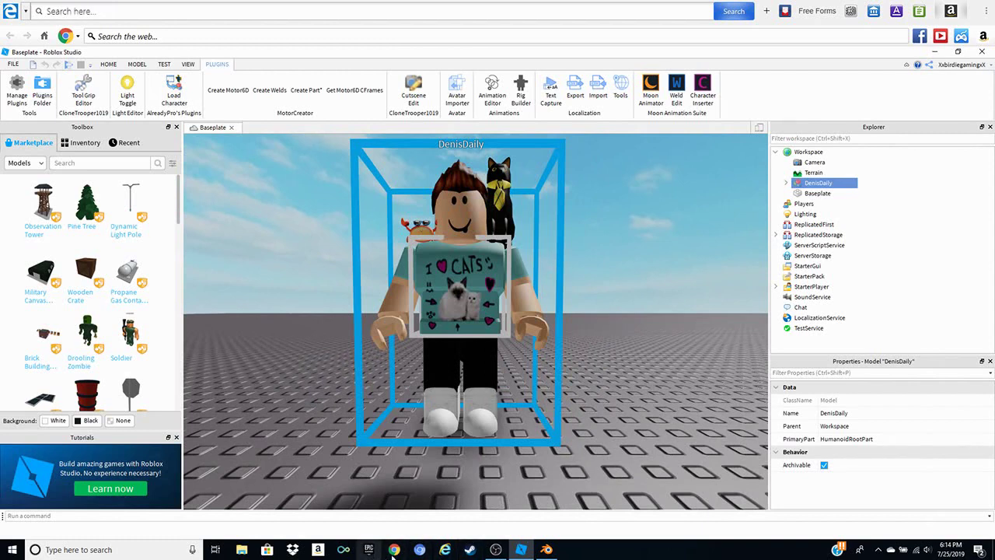
pyautogui.click(394, 550)
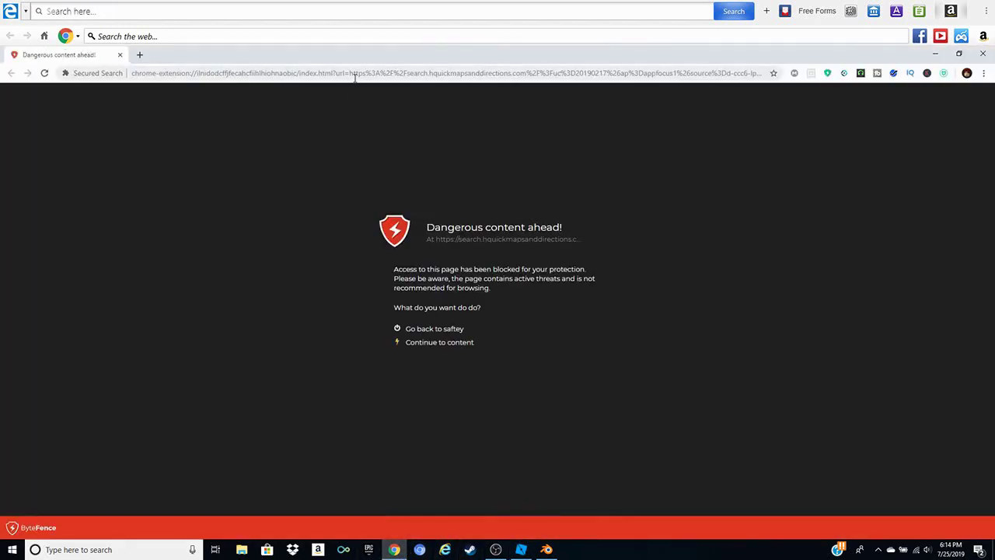
# Go to the Roblox website and open its avatar catalog.
pyautogui.click(355, 73)
pyautogui.write('roblox.com')
pyautogui.press('Return')
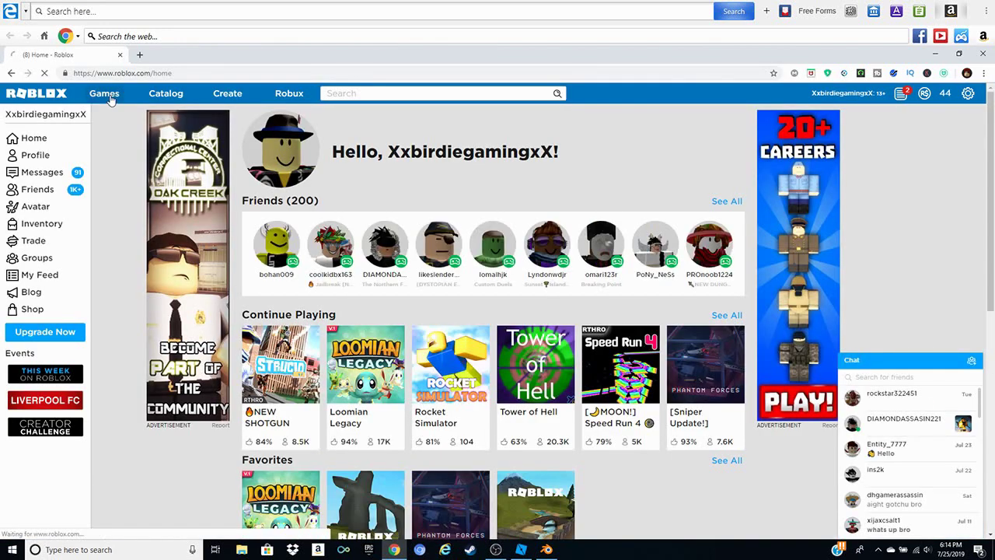
pyautogui.click(109, 96)
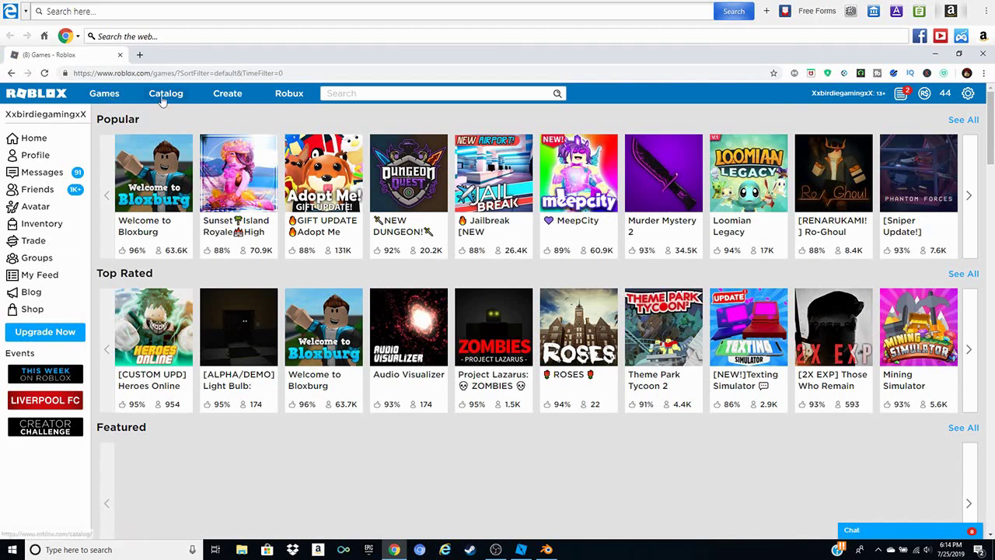
pyautogui.click(162, 97)
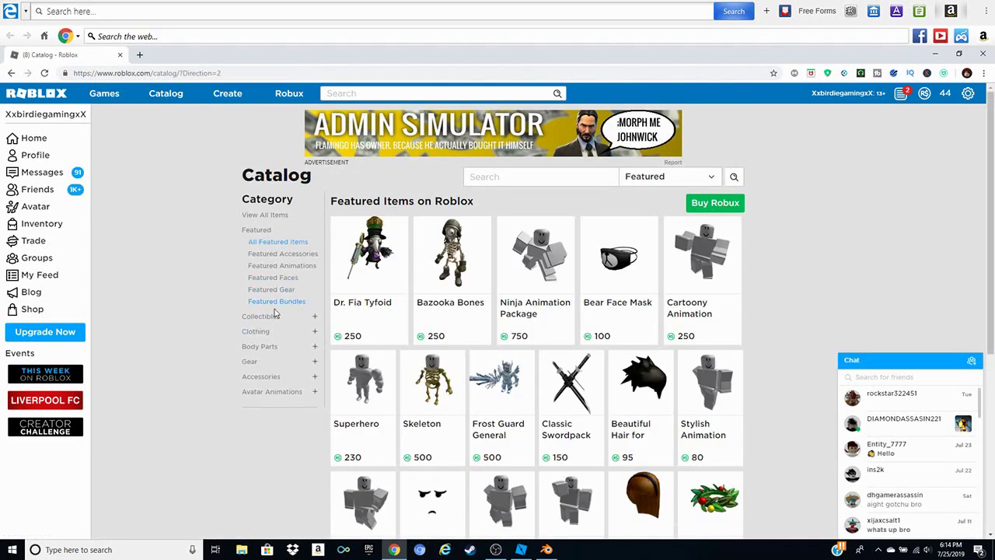
# Filter the catalog to Body Parts > Faces and open Red Goof from page 2.
pyautogui.click(273, 350)
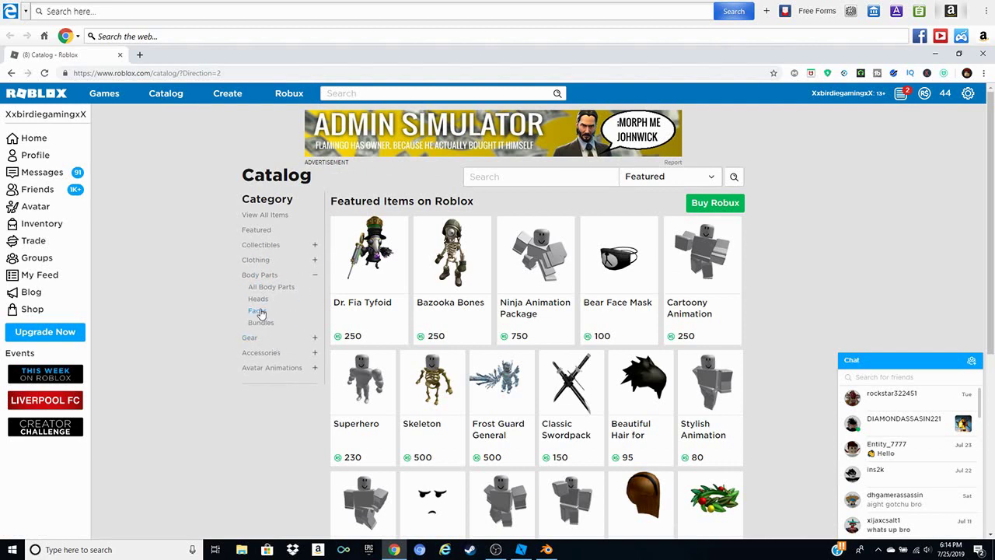
pyautogui.click(259, 311)
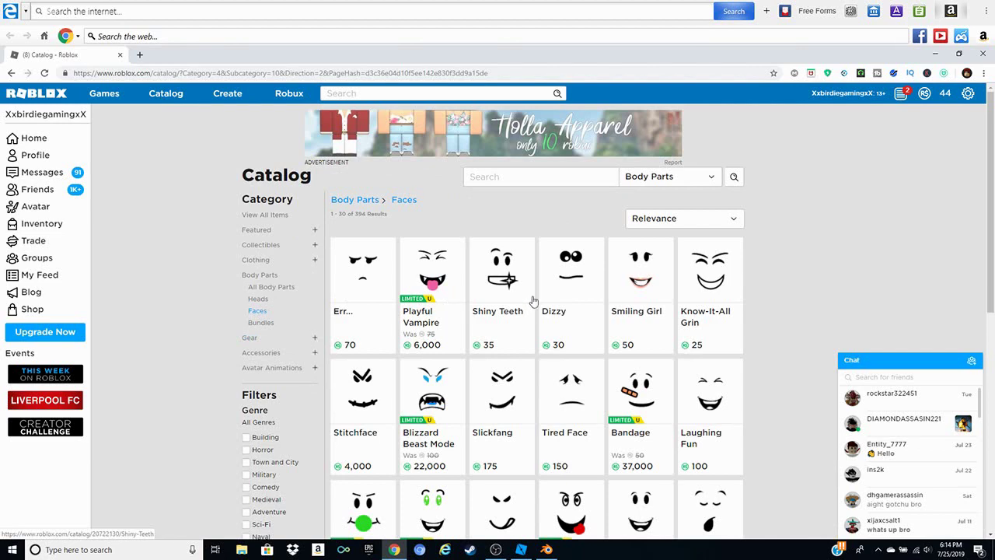
pyautogui.scroll(-3, 534, 300)
pyautogui.scroll(-2, 501, 299)
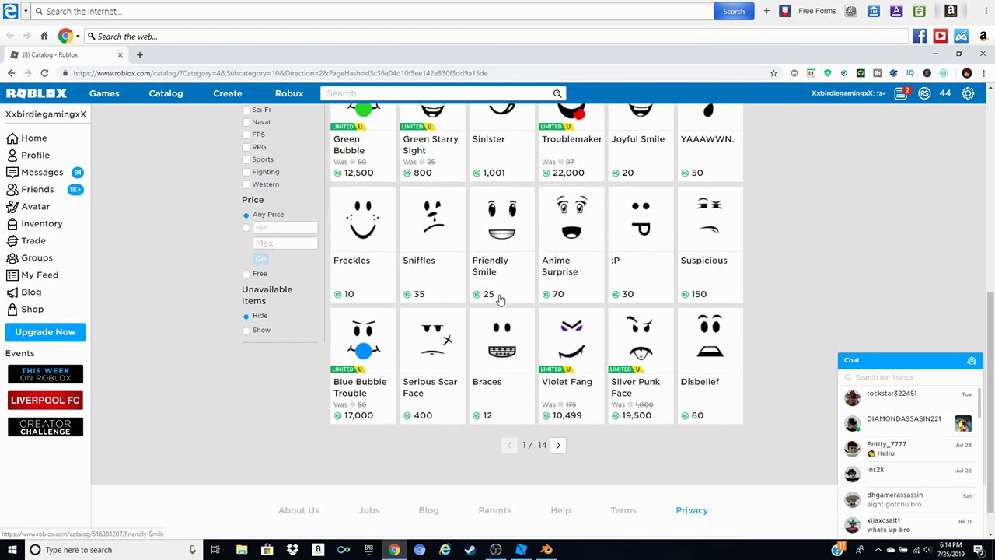
pyautogui.click(558, 445)
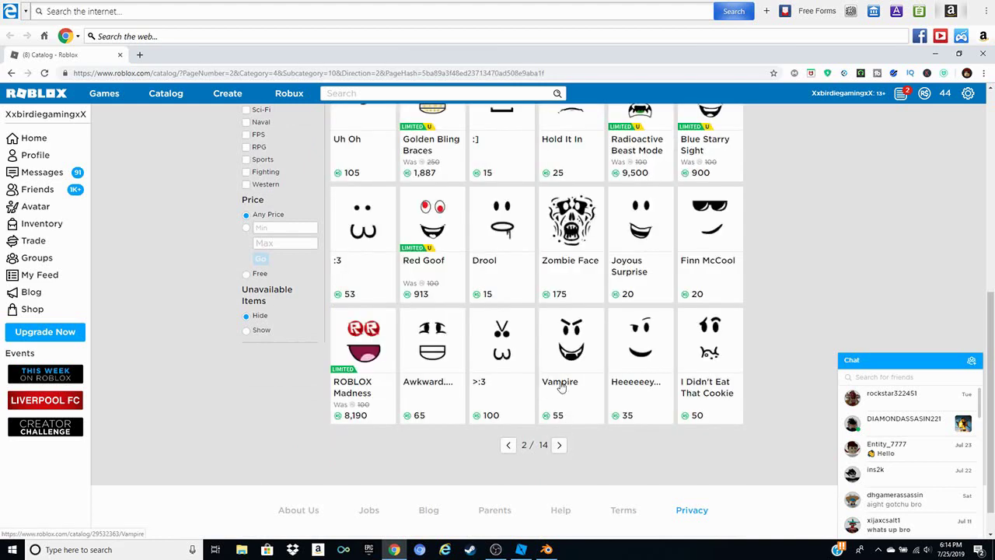
pyautogui.click(430, 289)
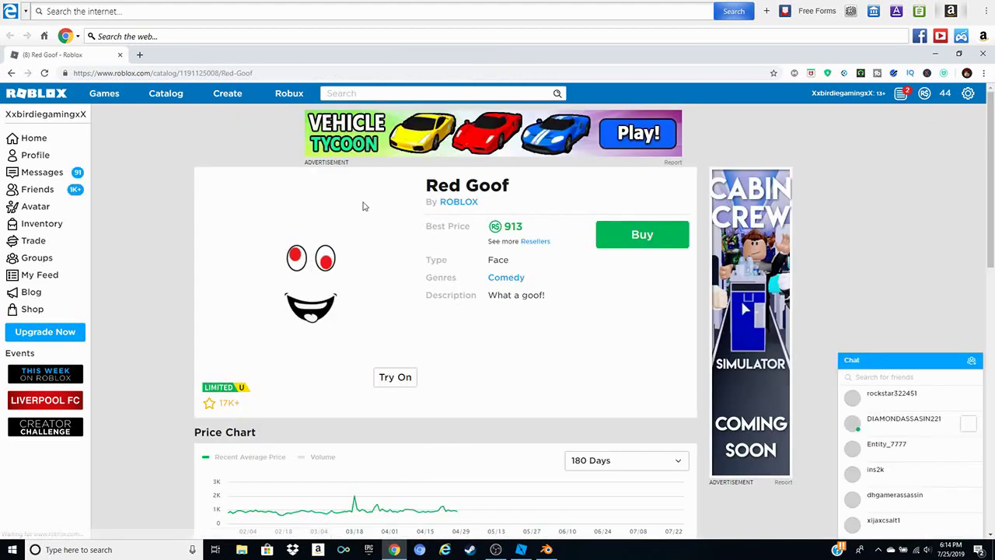
pyautogui.click(195, 74)
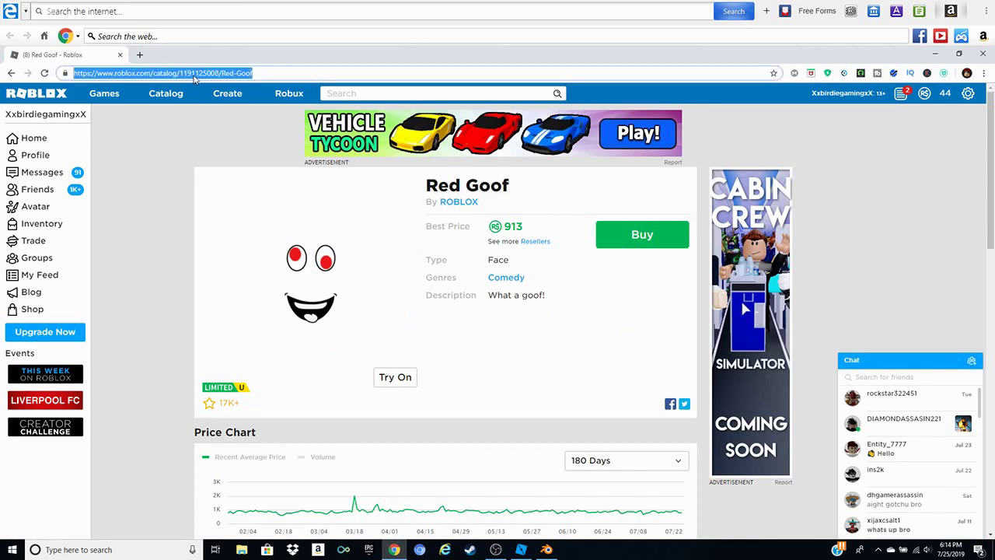
pyautogui.moveTo(581, 506)
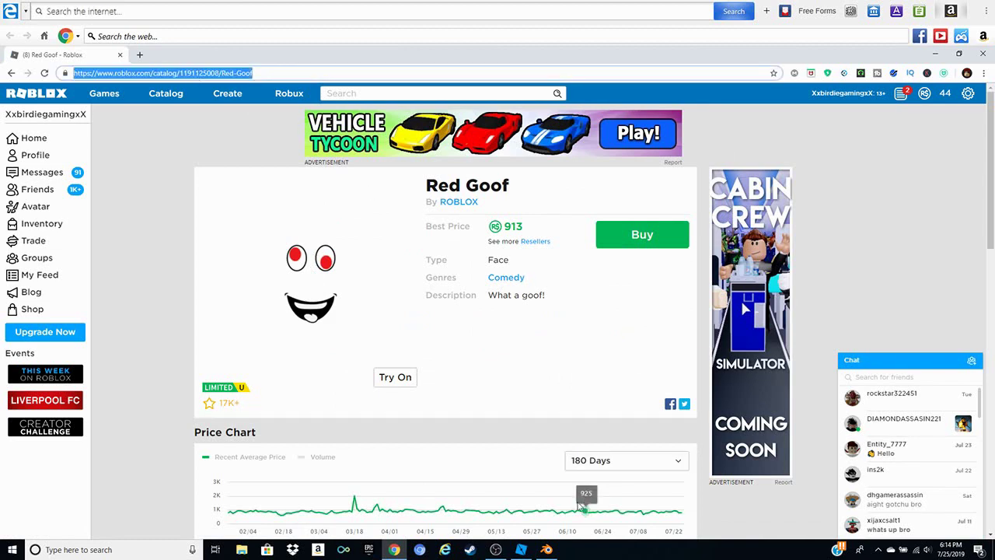
pyautogui.click(520, 549)
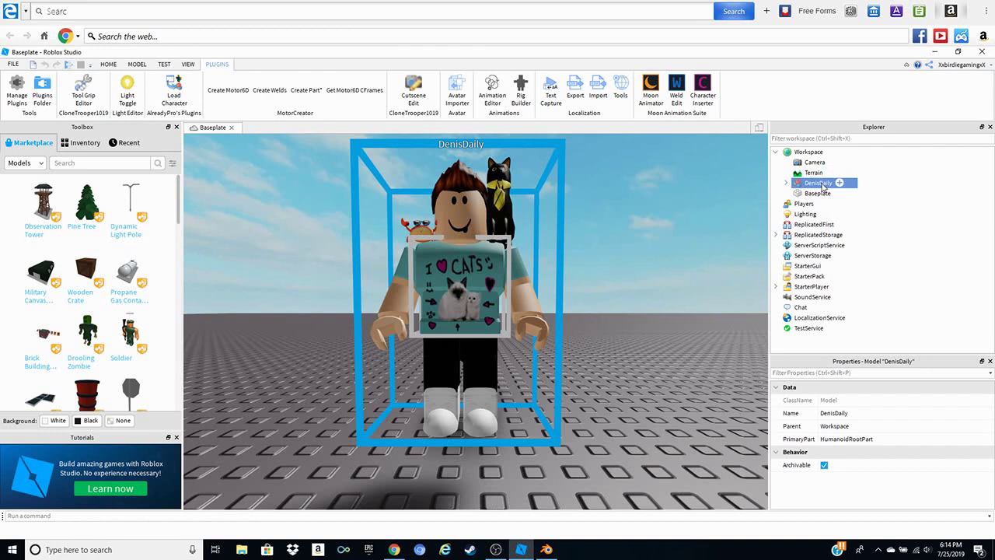
# Expand the character model in Explorer to list its body parts.
pyautogui.doubleClick(823, 185)
pyautogui.doubleClick(821, 186)
pyautogui.doubleClick(822, 186)
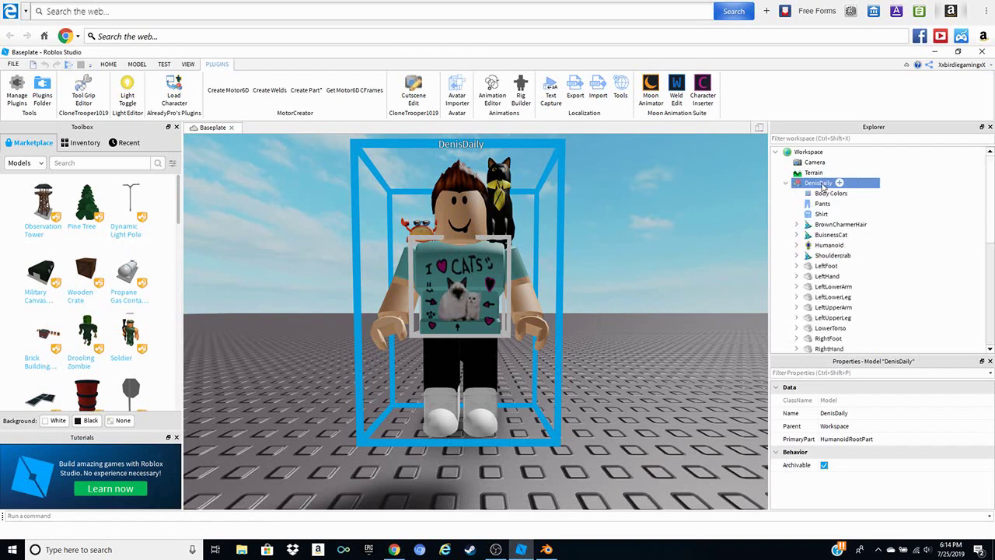
pyautogui.doubleClick(823, 186)
pyautogui.doubleClick(824, 188)
pyautogui.click(823, 186)
pyautogui.press('BackSpace')
pyautogui.press('Return')
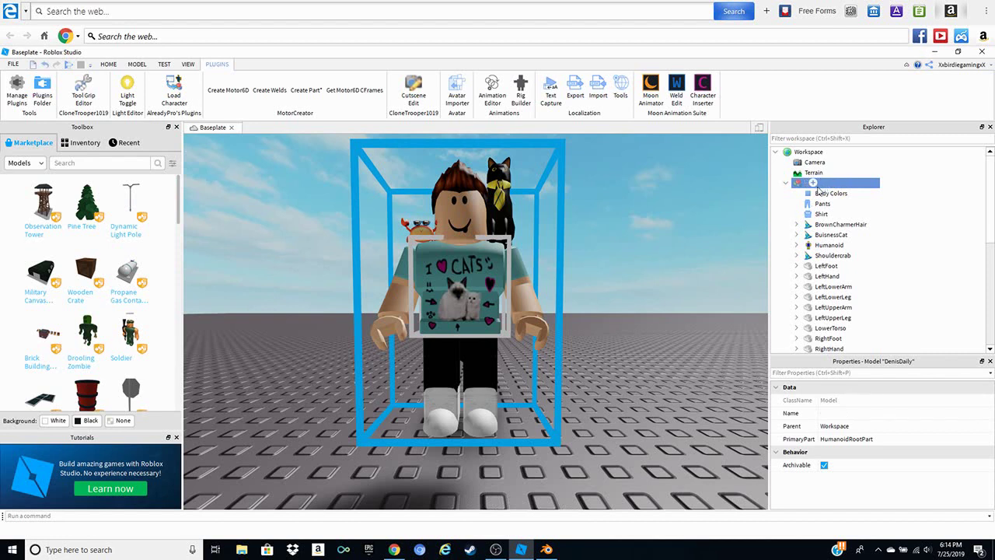
pyautogui.click(786, 183)
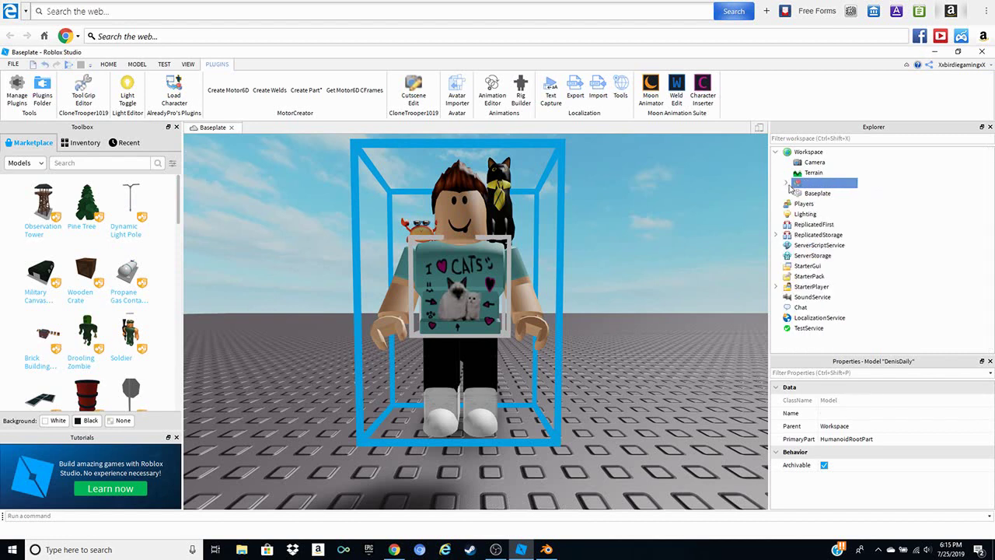
pyautogui.click(787, 184)
# Expand the Head and select its face decal.
pyautogui.scroll(-3, 812, 223)
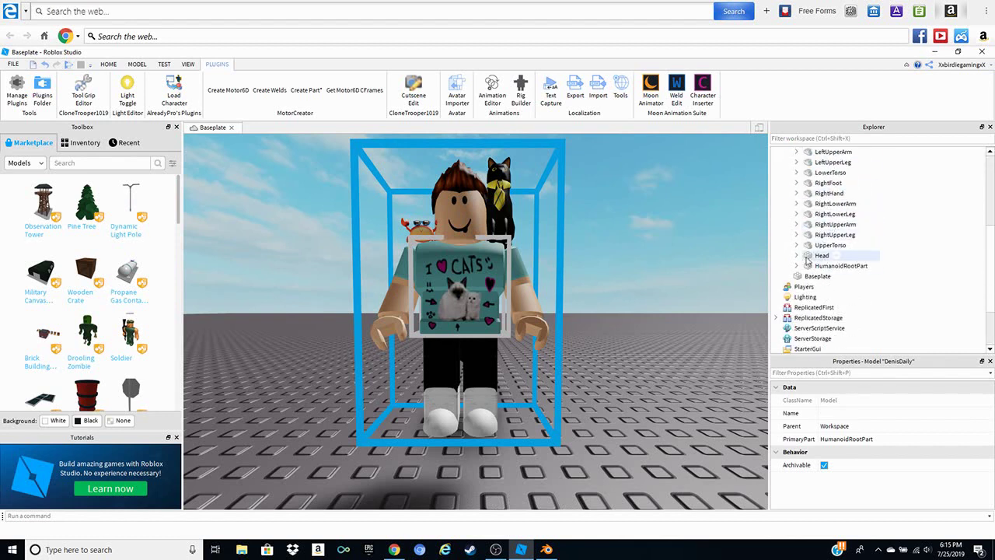
pyautogui.click(797, 255)
pyautogui.scroll(-3, 816, 234)
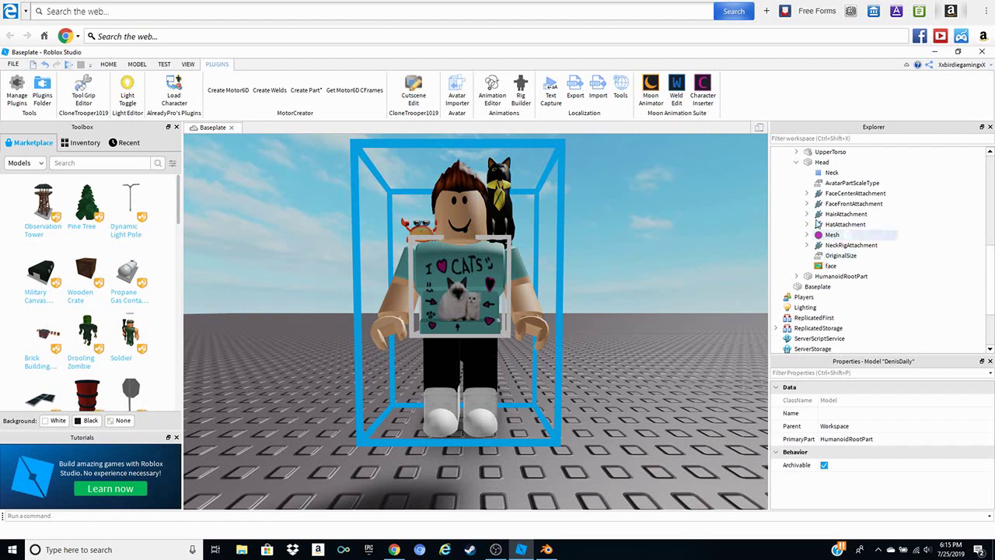
pyautogui.click(824, 266)
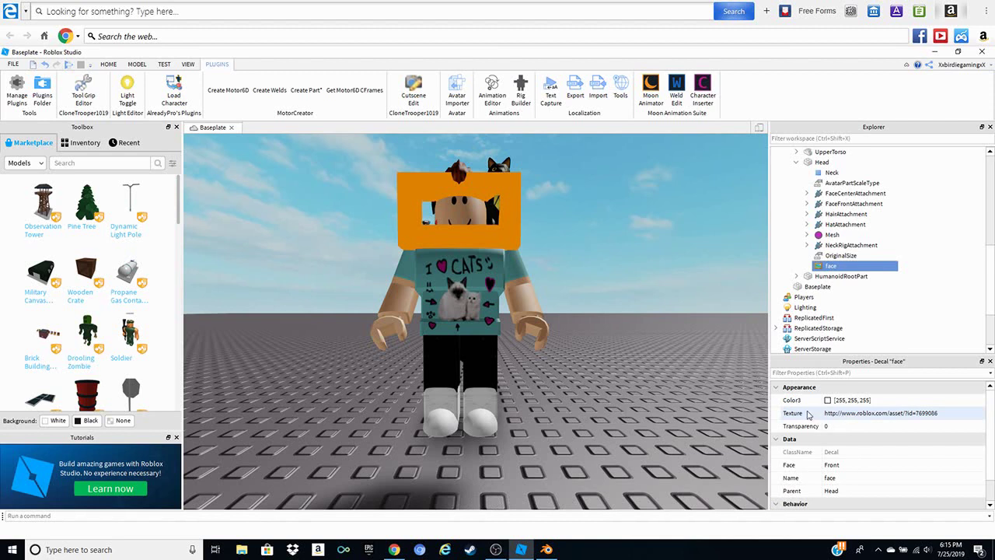
# Replace the face decal's Texture with the Red Goof asset link copied from the catalog.
pyautogui.click(863, 413)
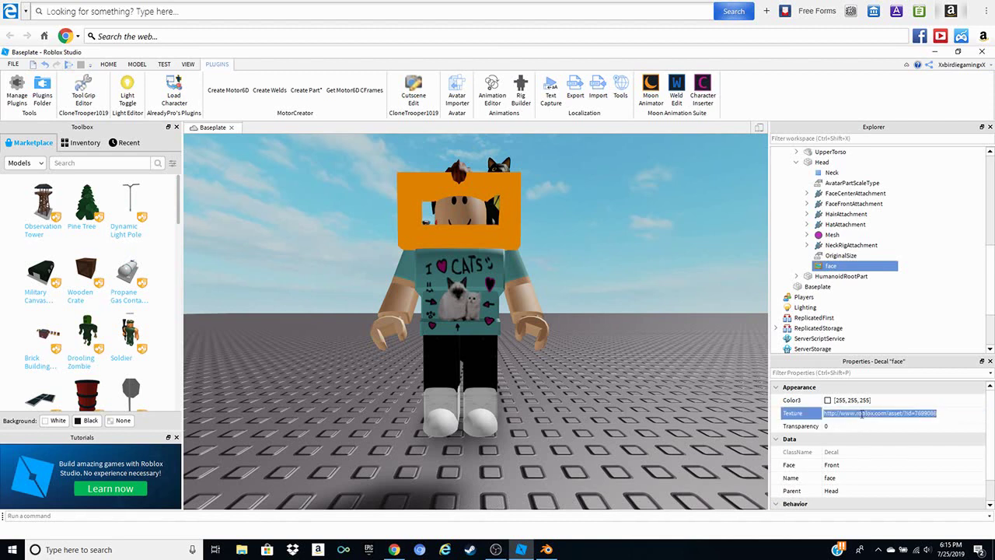
pyautogui.click(394, 549)
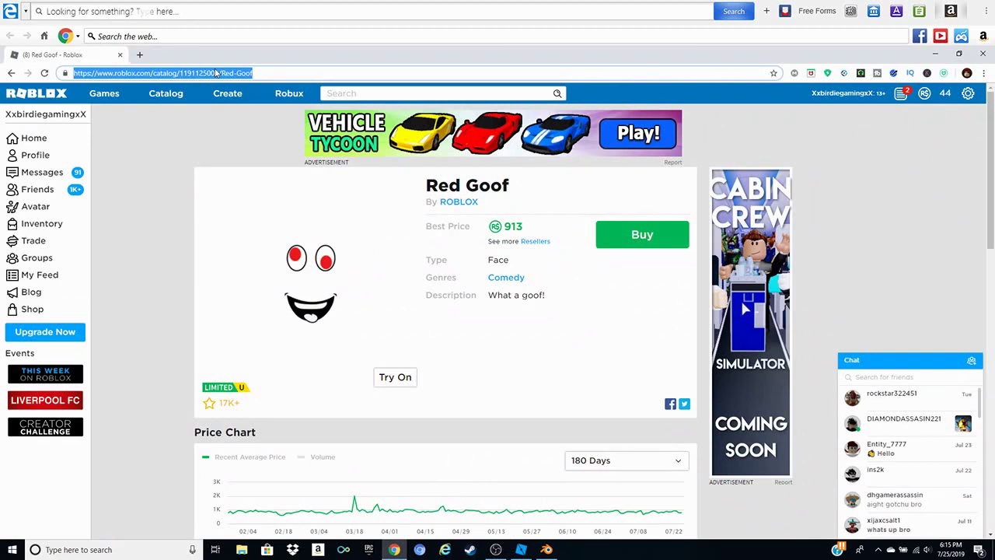
pyautogui.click(521, 550)
pyautogui.click(887, 414)
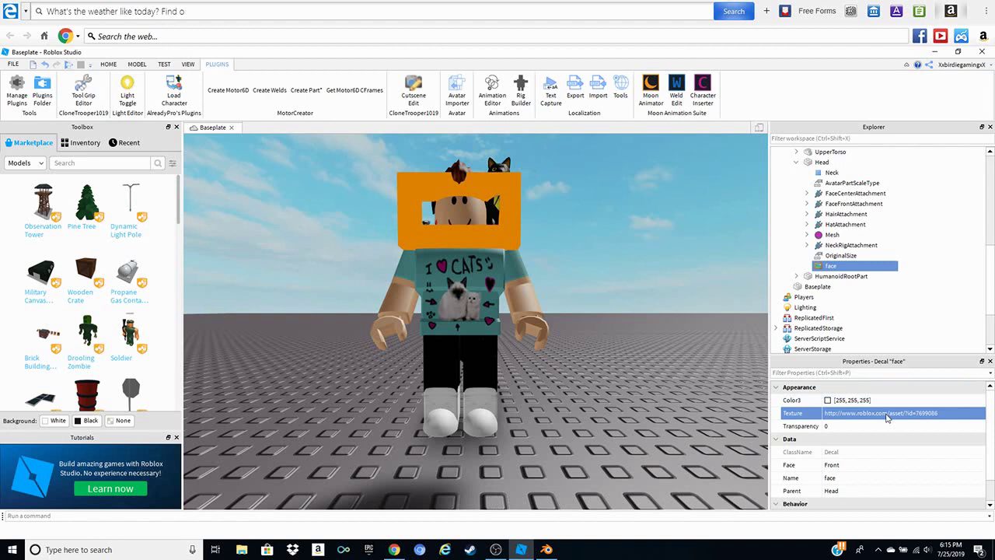
pyautogui.click(887, 416)
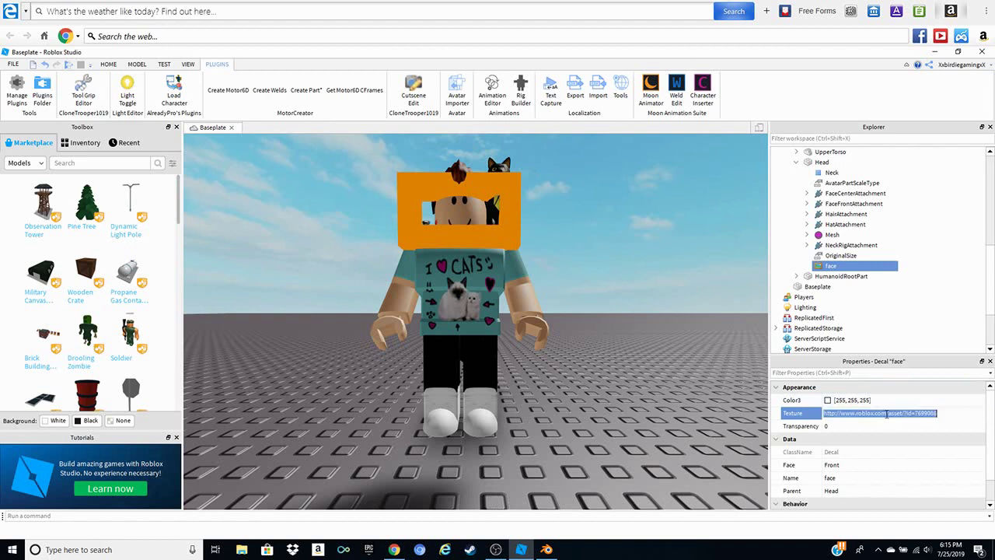
pyautogui.hotkey('ctrl', 'a')
pyautogui.hotkey('ctrl', 'v')
pyautogui.press('Return')
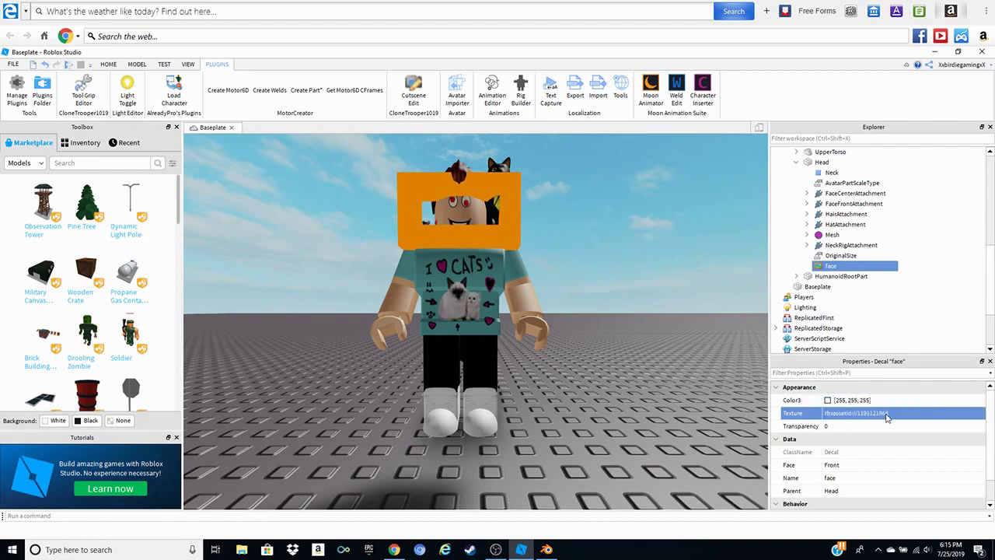
# Frame the avatar in the viewport and select the whole character model.
pyautogui.click(831, 234)
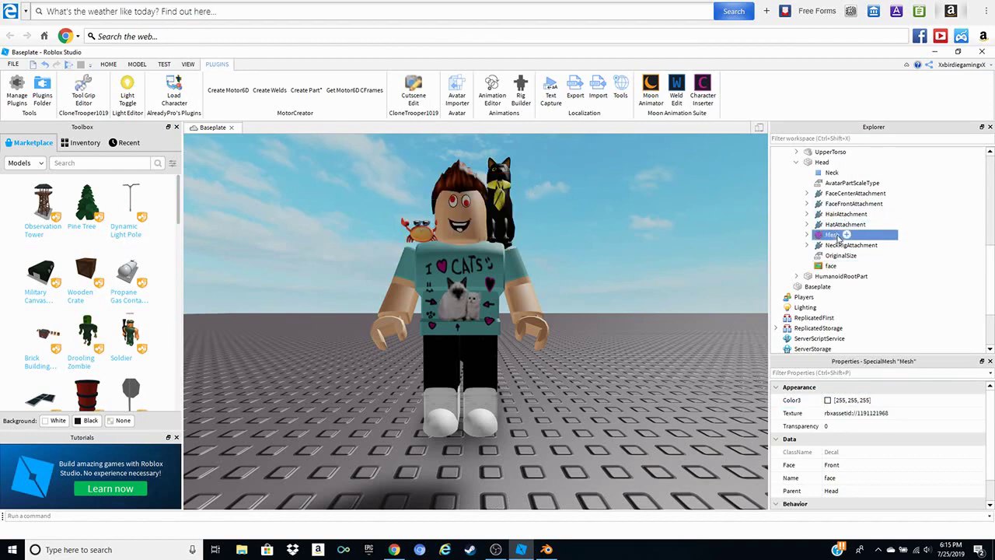
pyautogui.click(612, 186)
pyautogui.press('s')
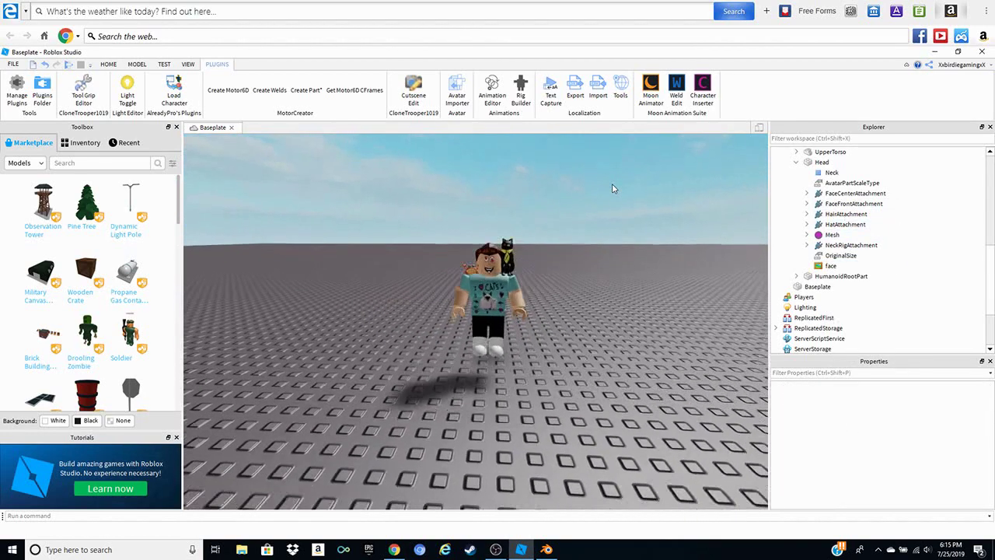
pyautogui.press('w')
pyautogui.press('s')
pyautogui.press('w')
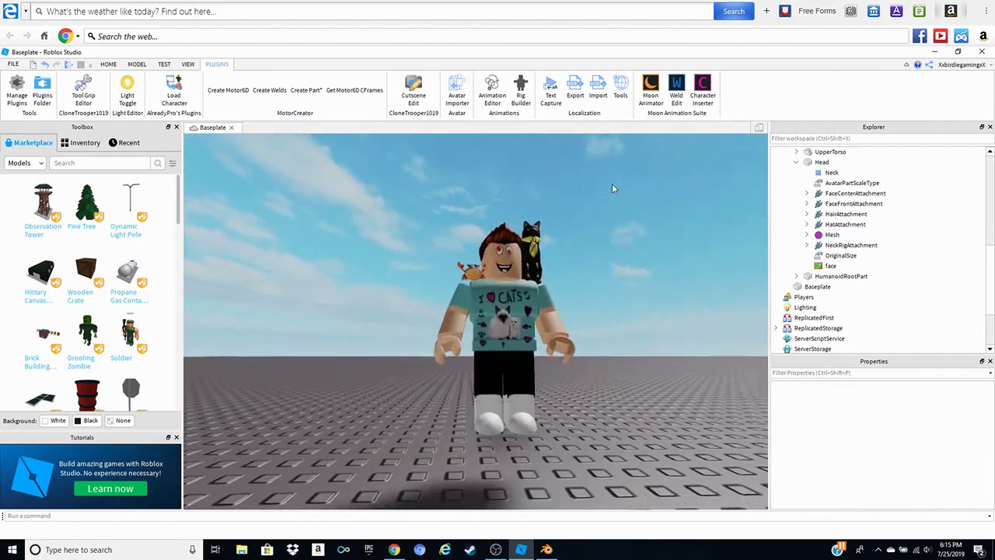
pyautogui.press('s')
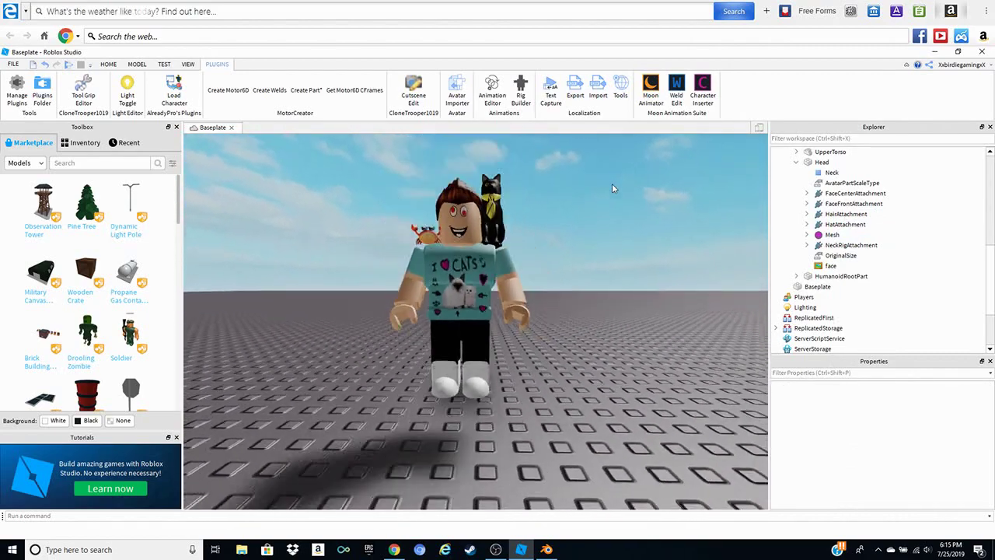
pyautogui.press('w')
pyautogui.click(450, 311)
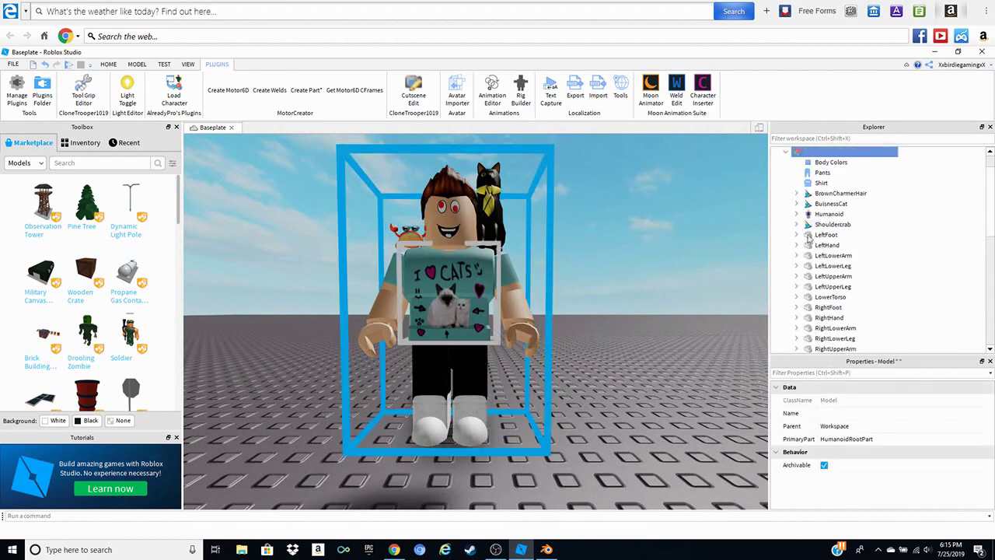
# Export the character model to the Desktop as an Object Model (.obj) named after the username.
pyautogui.rightClick(842, 155)
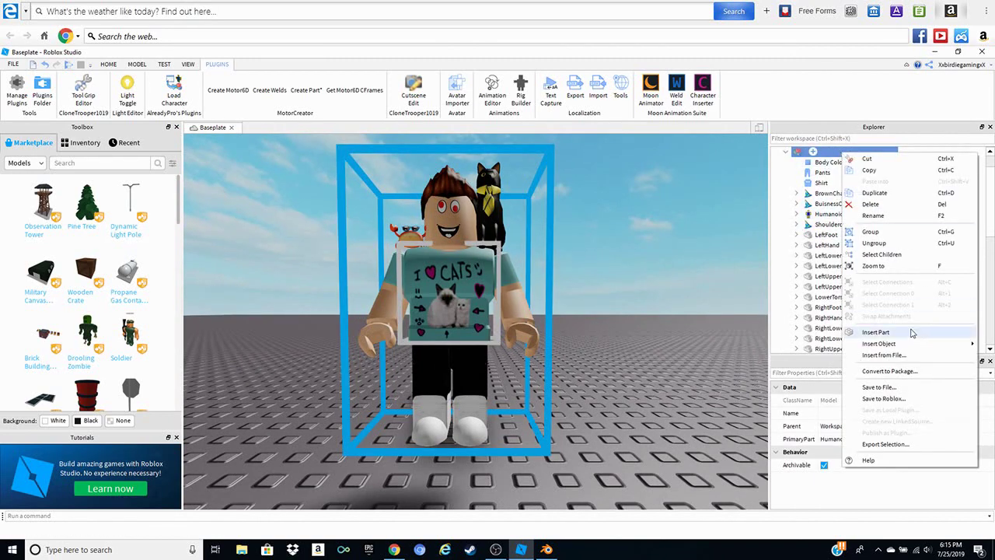
pyautogui.click(885, 443)
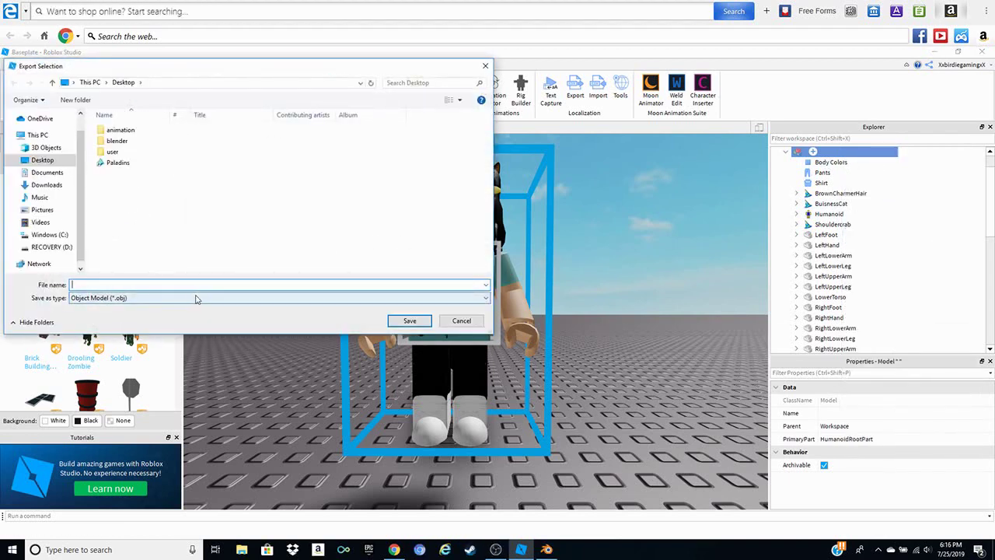
pyautogui.click(196, 298)
pyautogui.click(196, 302)
pyautogui.click(189, 284)
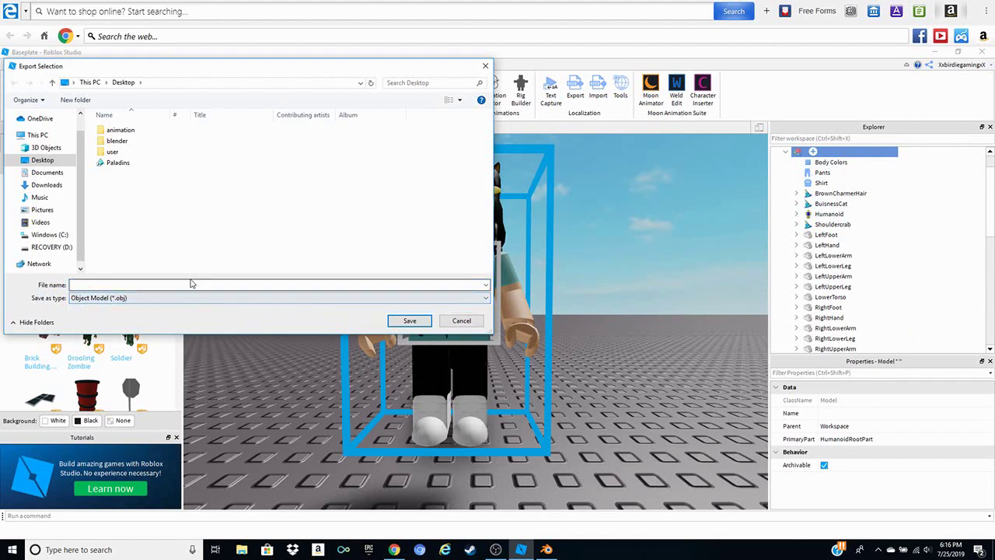
pyautogui.write('denis')
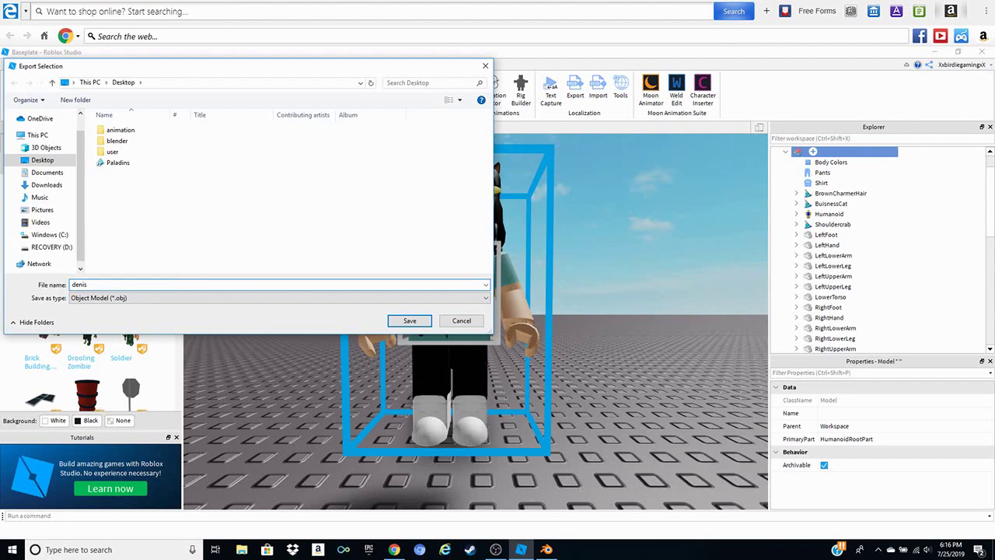
pyautogui.press('Return')
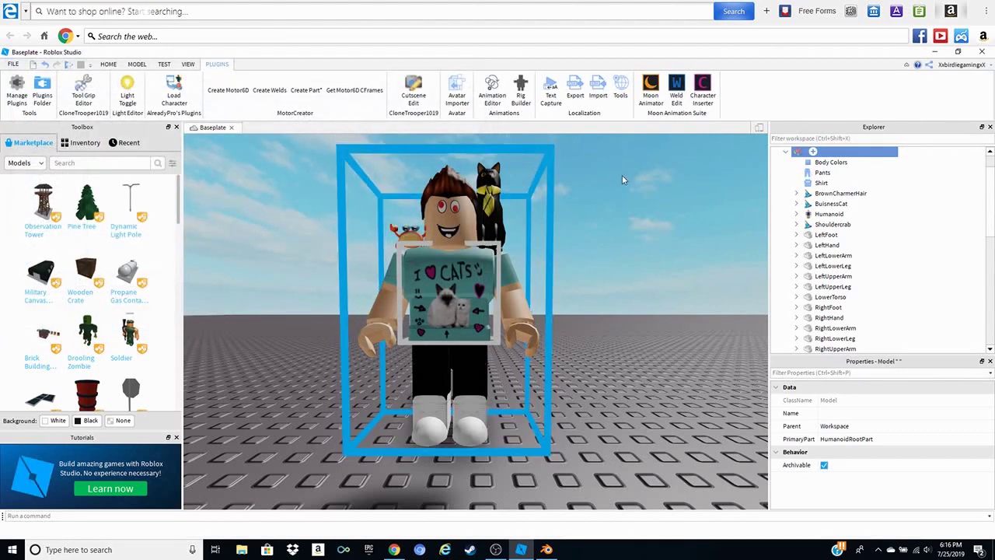
pyautogui.click(982, 51)
# Close Roblox Studio without saving Baseplate, close the Red Goof page, and bring up Blender.
pyautogui.click(503, 311)
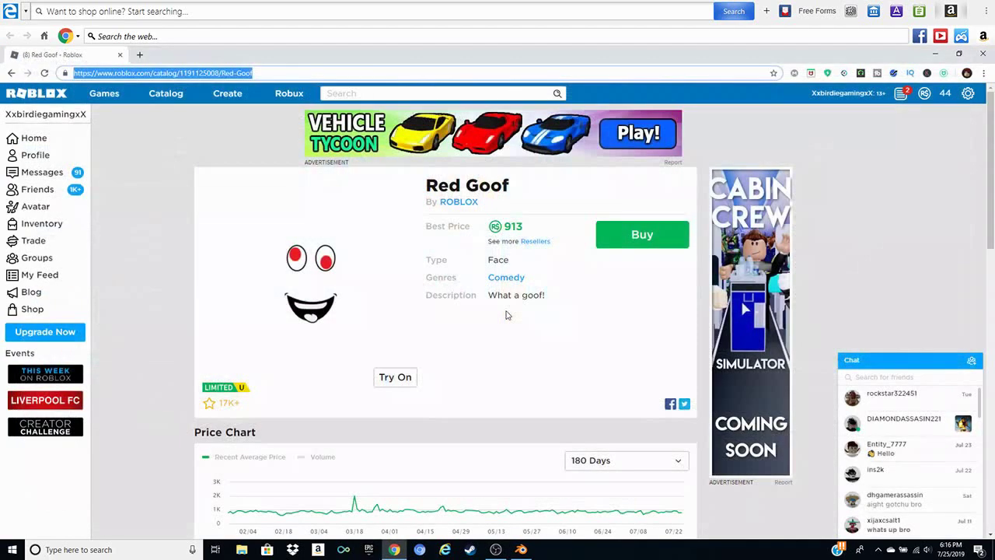
pyautogui.click(121, 55)
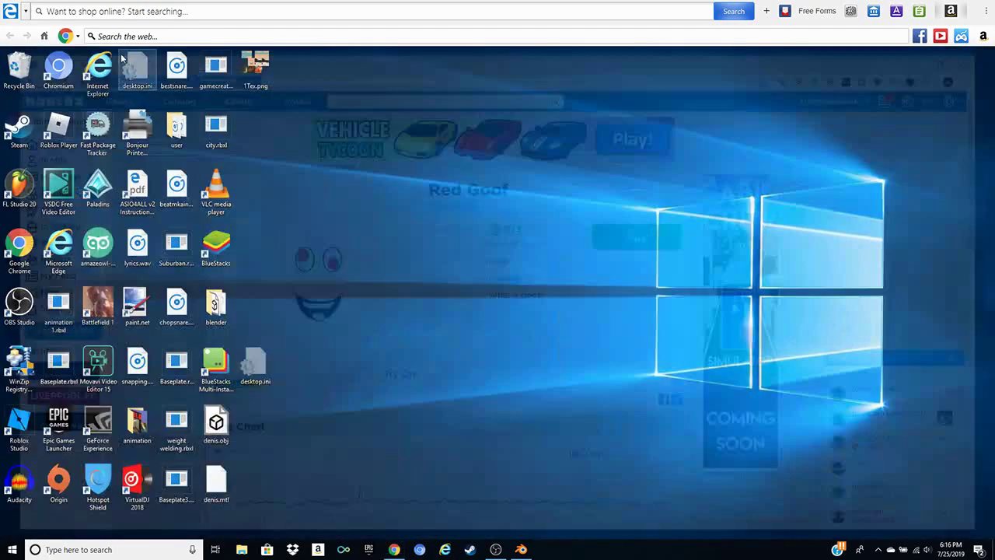
pyautogui.click(521, 550)
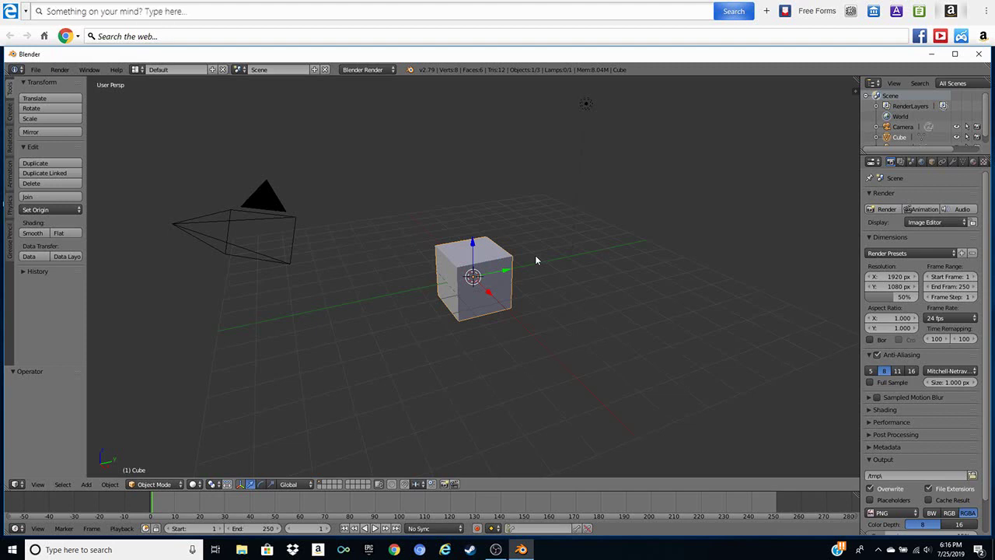
# Delete the default cube, then walk the view backward to see the camera and lamp.
pyautogui.press('x')
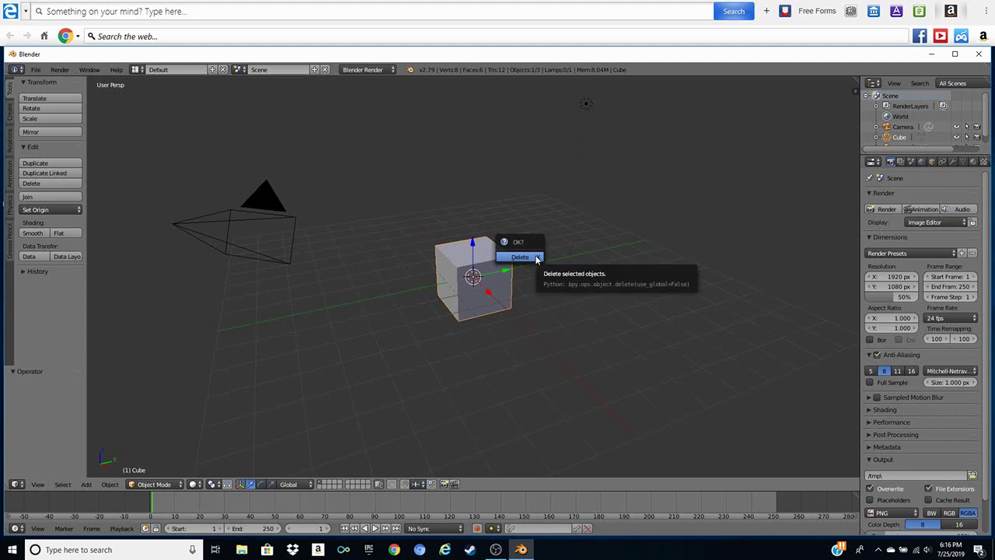
pyautogui.click(537, 258)
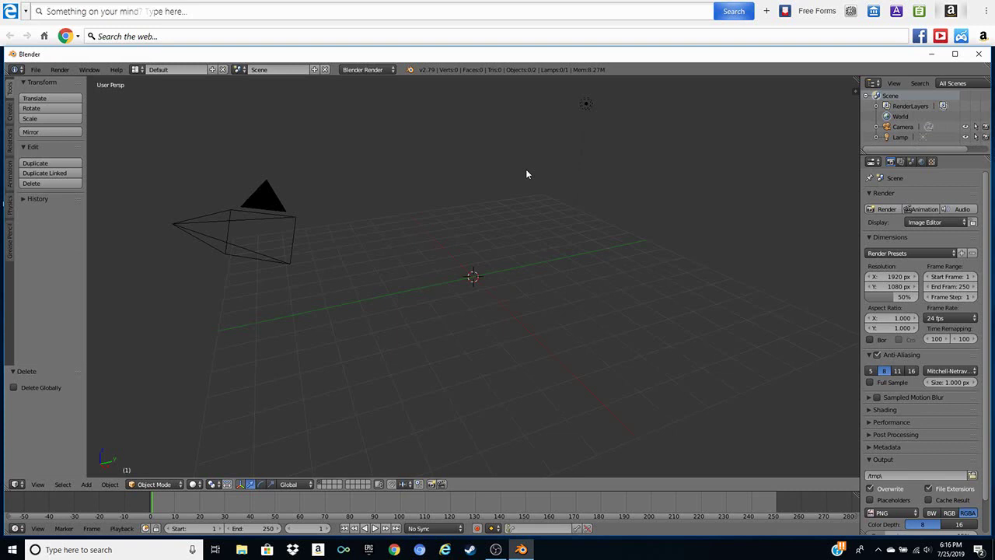
pyautogui.hotkey('shift', 'f')
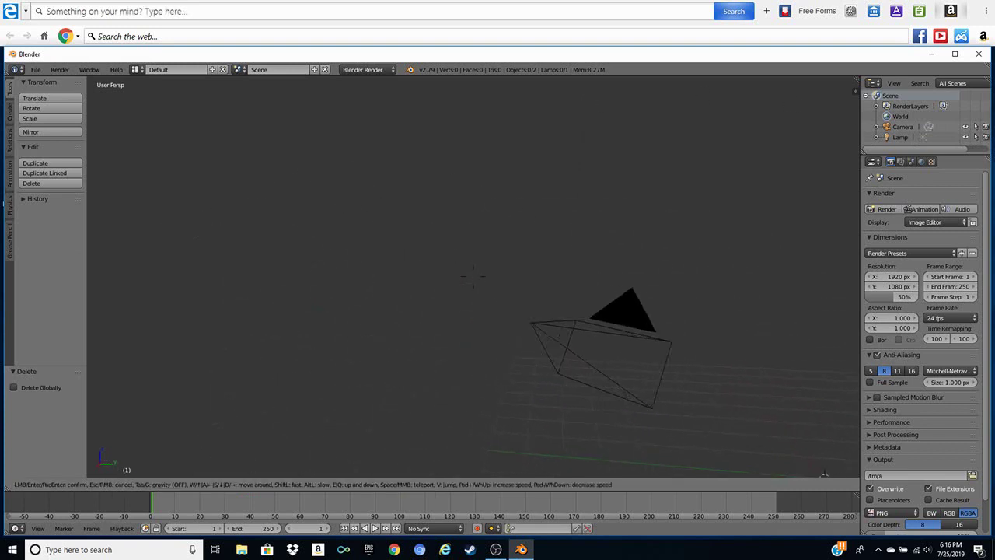
pyautogui.press('s')
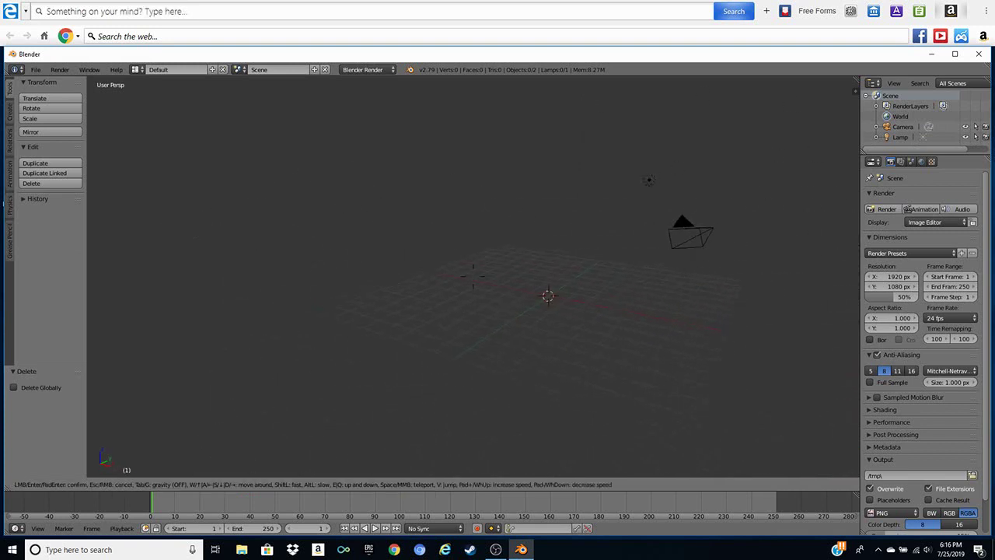
pyautogui.press('s')
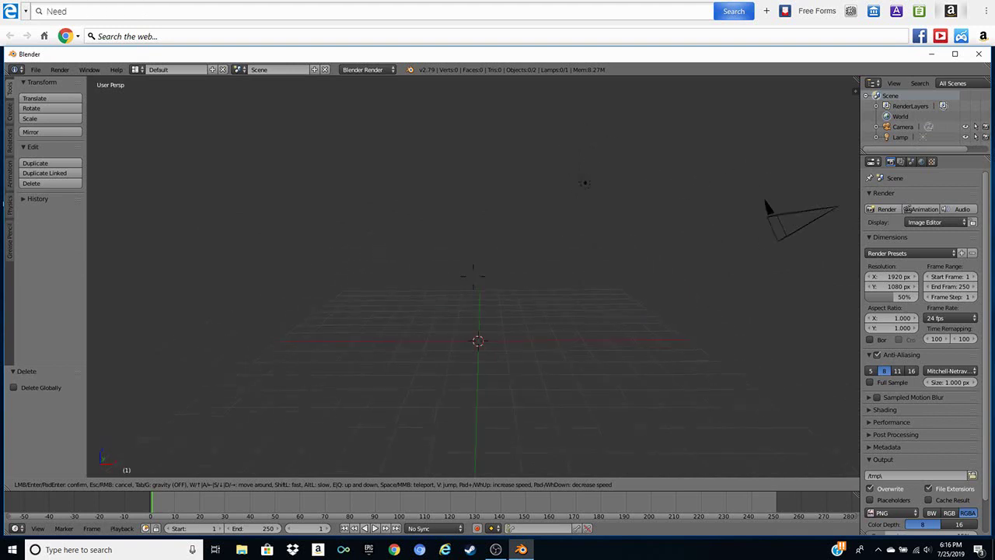